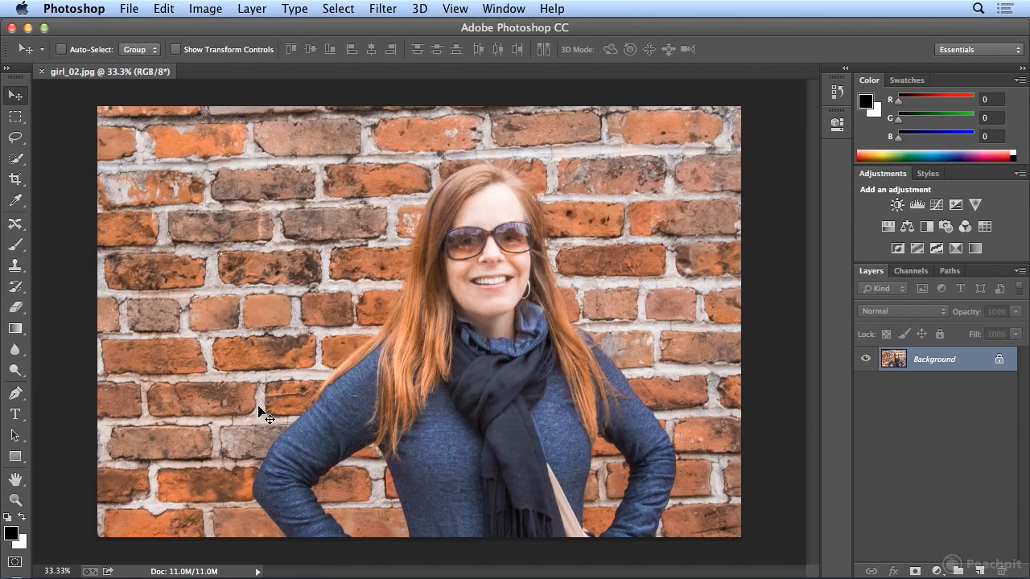
# Outline the woman loosely with the Content-Aware Move tool, including a margin of brick wall and following the photo's bottom edge
pyautogui.click(18, 226)
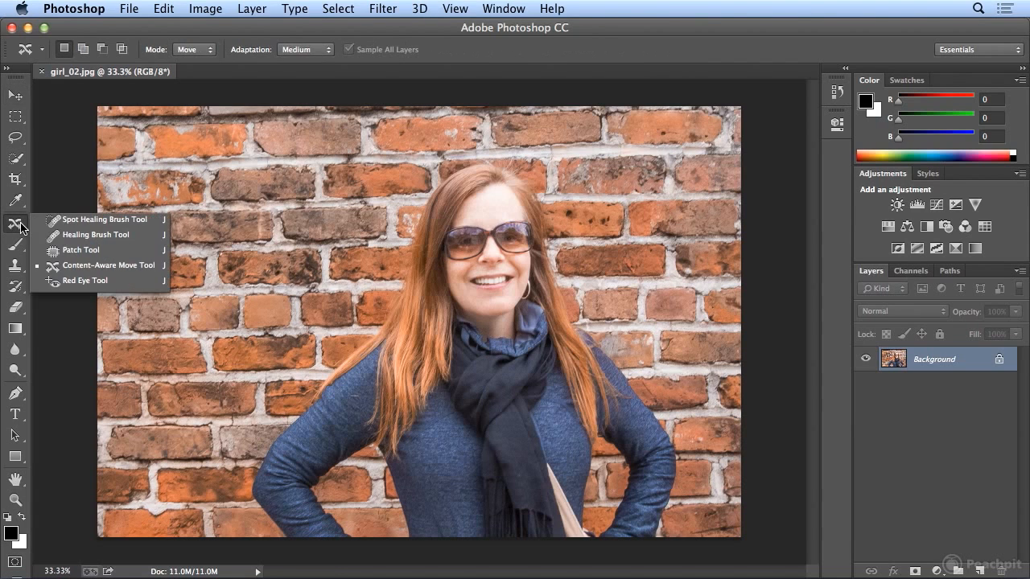
pyautogui.click(107, 267)
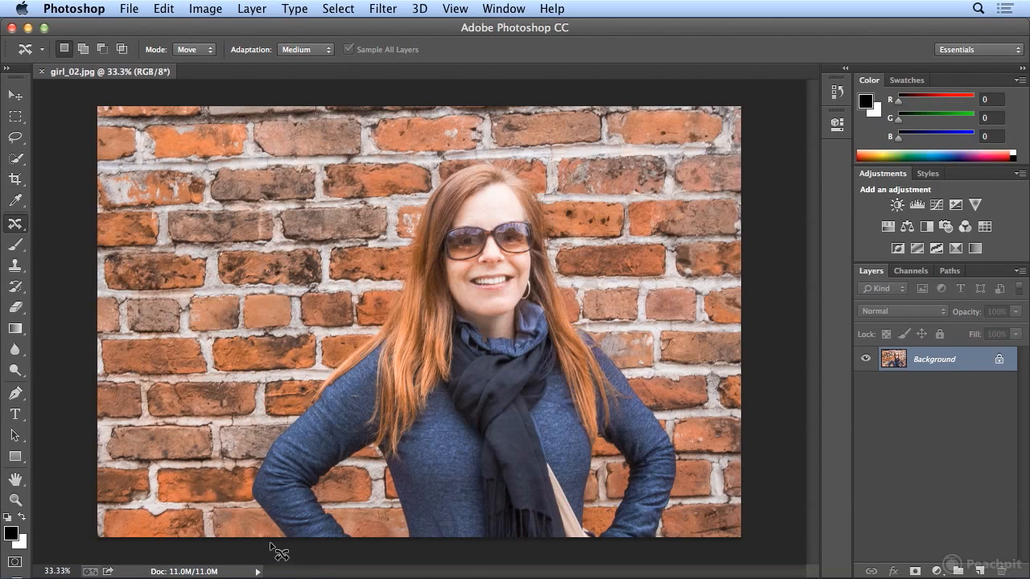
pyautogui.moveTo(241, 502)
pyautogui.mouseDown()
pyautogui.moveTo(248, 455)
pyautogui.moveTo(400, 262)
pyautogui.moveTo(418, 168)
pyautogui.moveTo(509, 149)
pyautogui.moveTo(552, 208)
pyautogui.moveTo(574, 283)
pyautogui.moveTo(672, 401)
pyautogui.moveTo(686, 451)
pyautogui.moveTo(683, 554)
pyautogui.mouseUp()
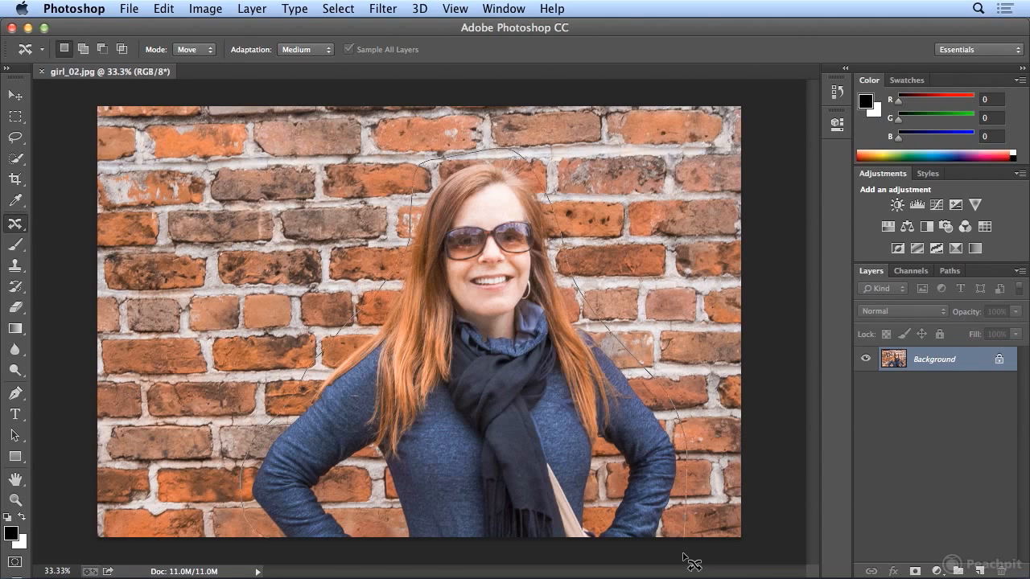
pyautogui.moveTo(683, 553)
pyautogui.mouseDown()
pyautogui.moveTo(321, 562)
pyautogui.moveTo(282, 554)
pyautogui.moveTo(266, 538)
pyautogui.mouseUp()
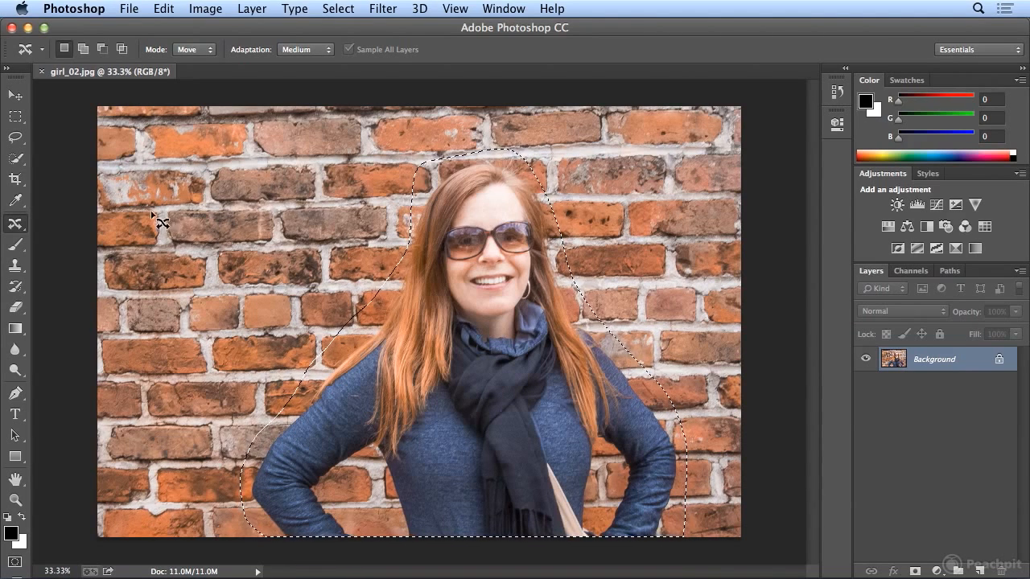
# Try shifting the selected woman to the right with the ordinary Move tool, and undo the move
pyautogui.press('v')
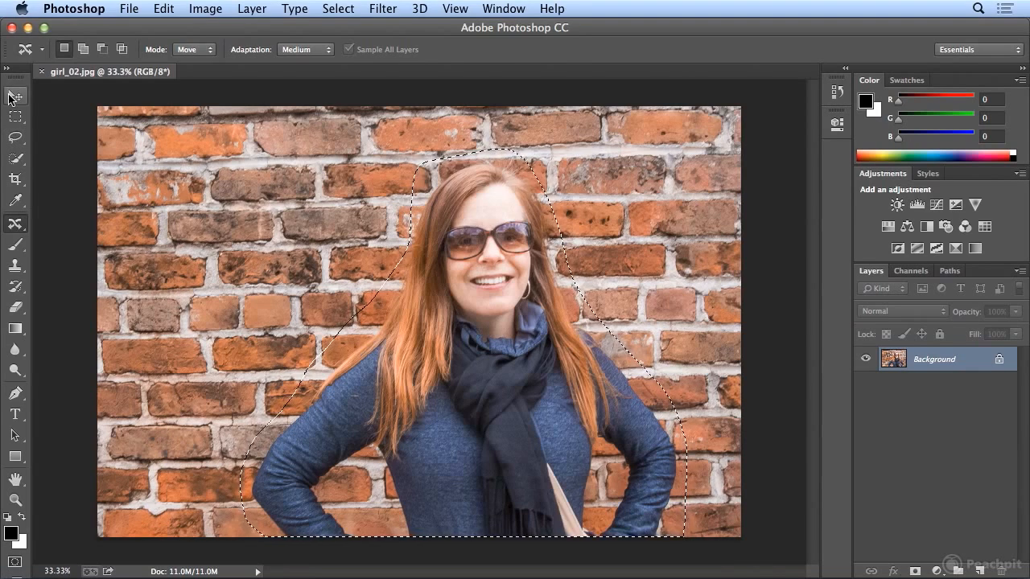
pyautogui.moveTo(355, 355); pyautogui.dragTo(481, 361)
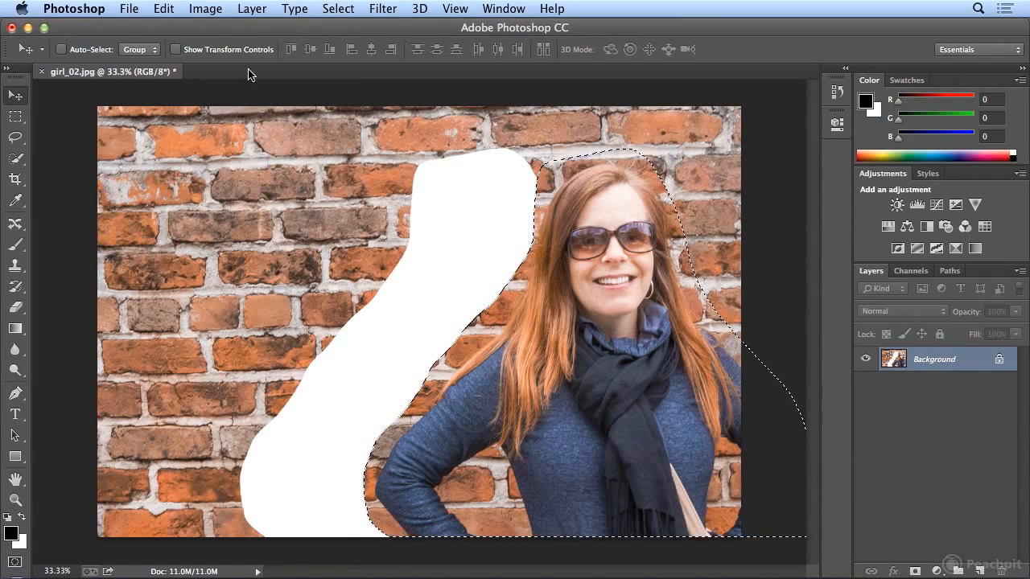
pyautogui.click(162, 10)
pyautogui.click(160, 31)
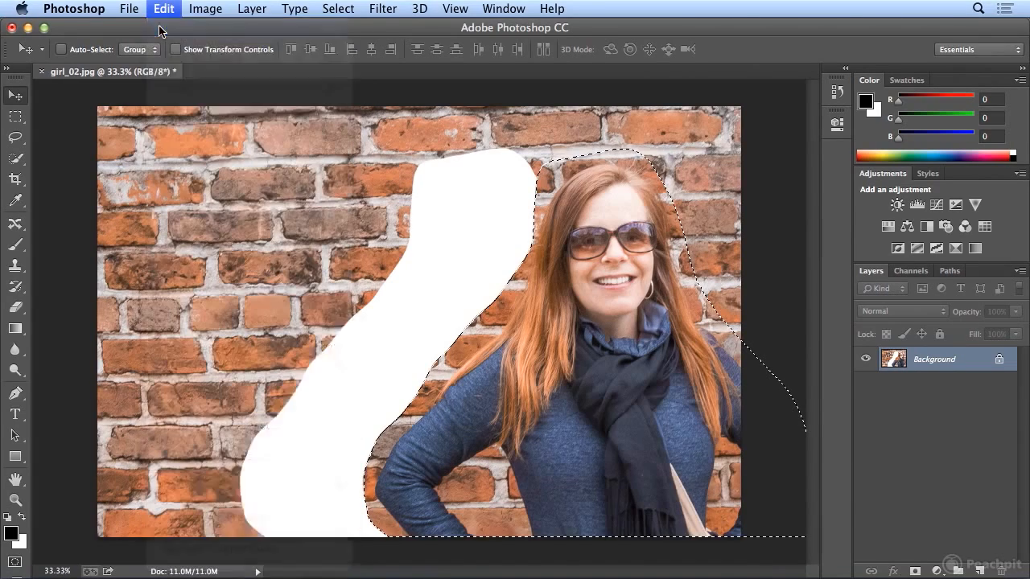
# Use Content-Aware Move to shift the selected woman about 2.14 in to the right, and clear the selection
pyautogui.click(14, 224)
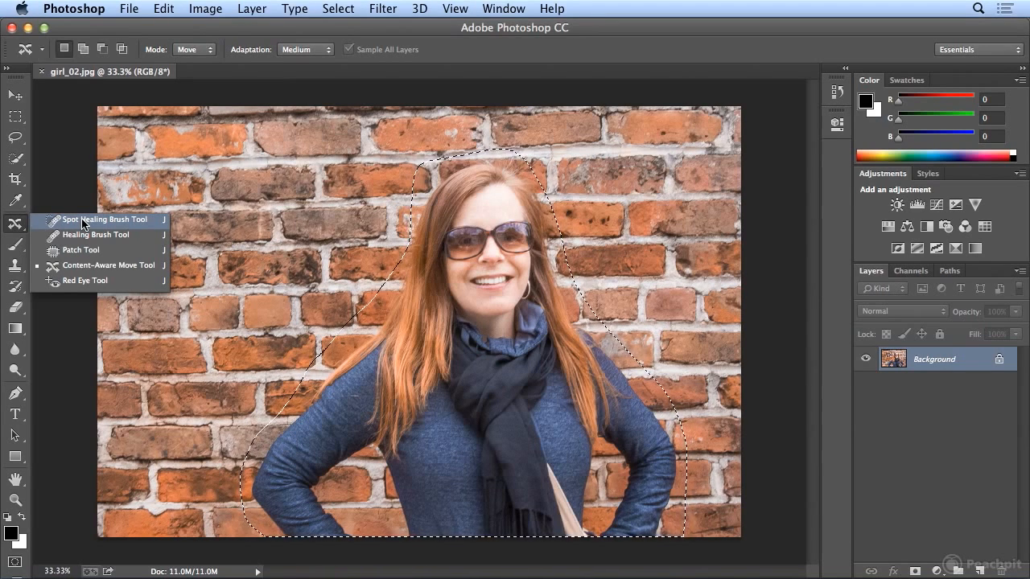
pyautogui.click(85, 270)
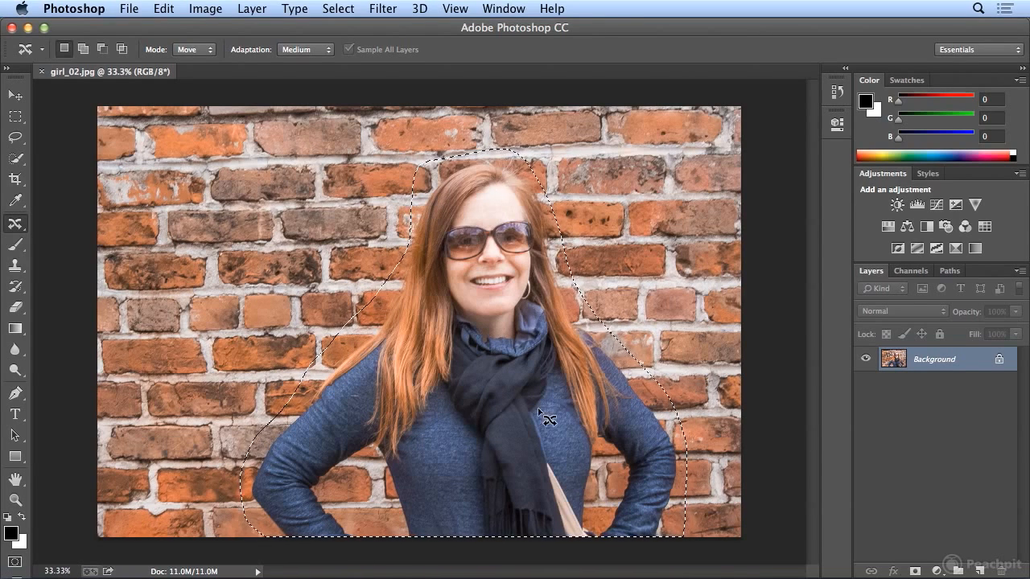
pyautogui.moveTo(505, 431); pyautogui.dragTo(637, 427)
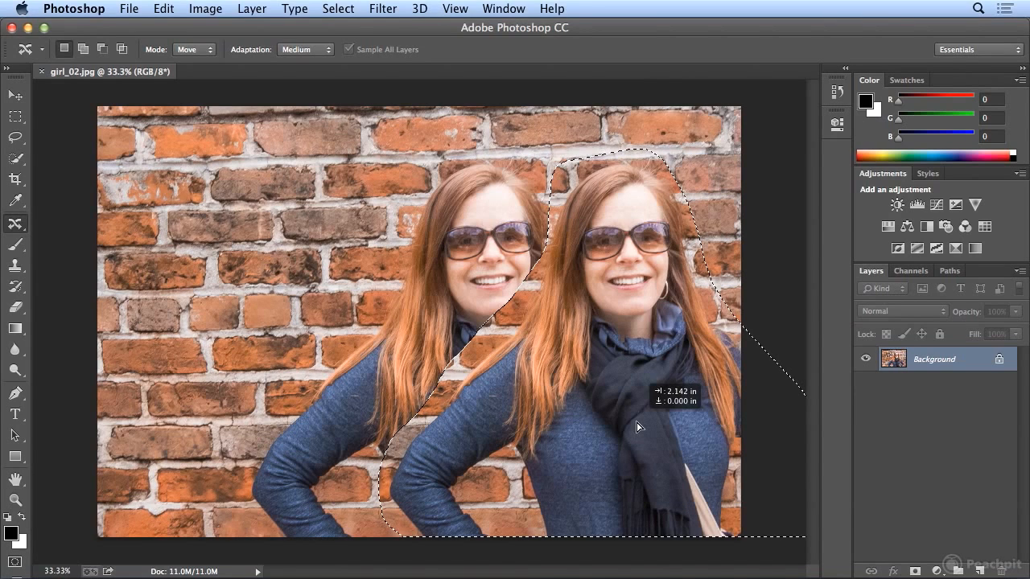
pyautogui.moveTo(637, 426); pyautogui.dragTo(637, 427)
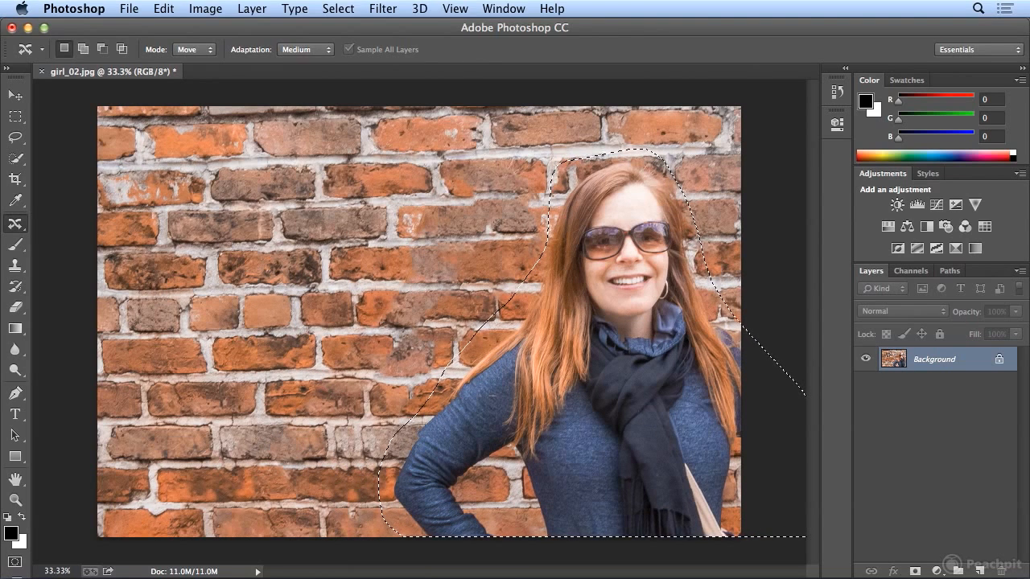
pyautogui.click(330, 9)
pyautogui.click(338, 45)
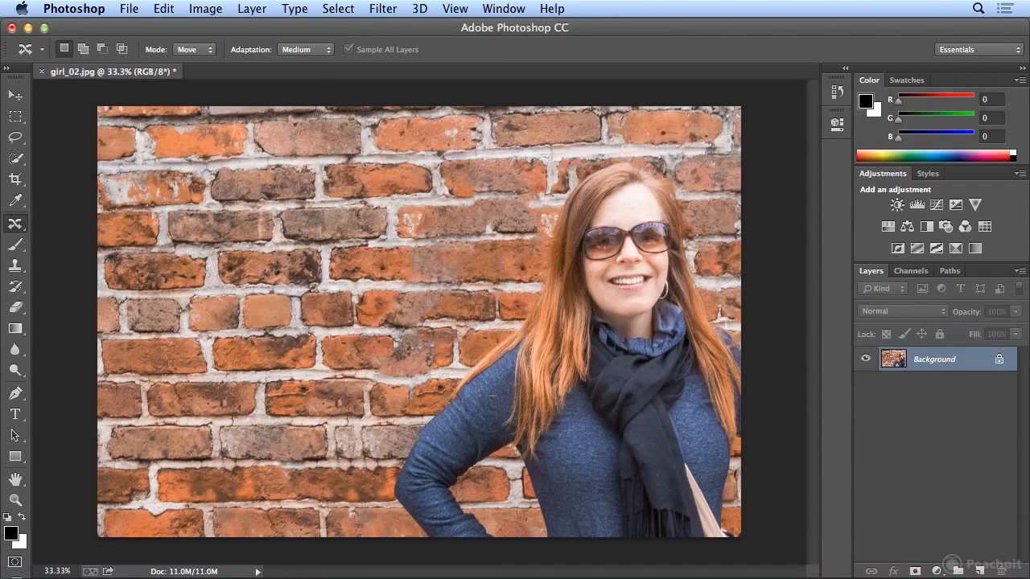
# Undo the deselection and the content-aware move of the woman
pyautogui.click(165, 8)
pyautogui.click(166, 59)
pyautogui.click(173, 8)
pyautogui.click(179, 58)
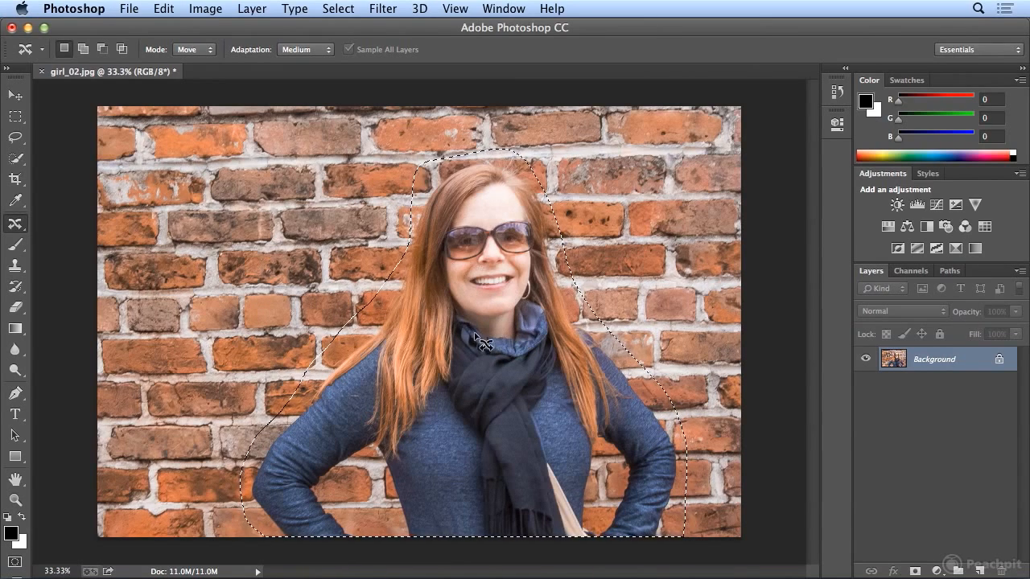
# Try a content-aware move of the woman to the photo's left side with Medium adaptation, and undo it
pyautogui.moveTo(535, 351); pyautogui.dragTo(266, 349)
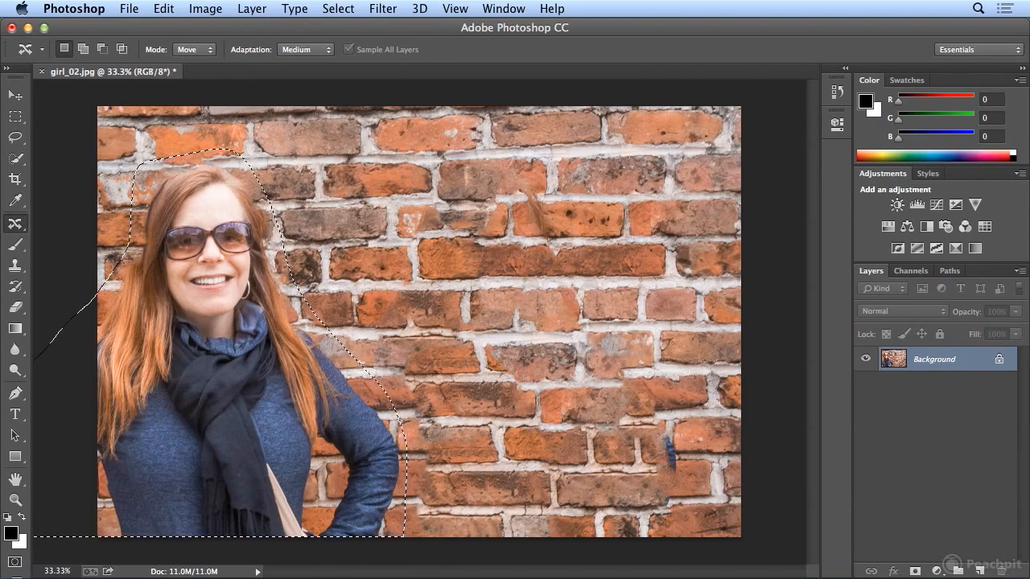
pyautogui.click(163, 8)
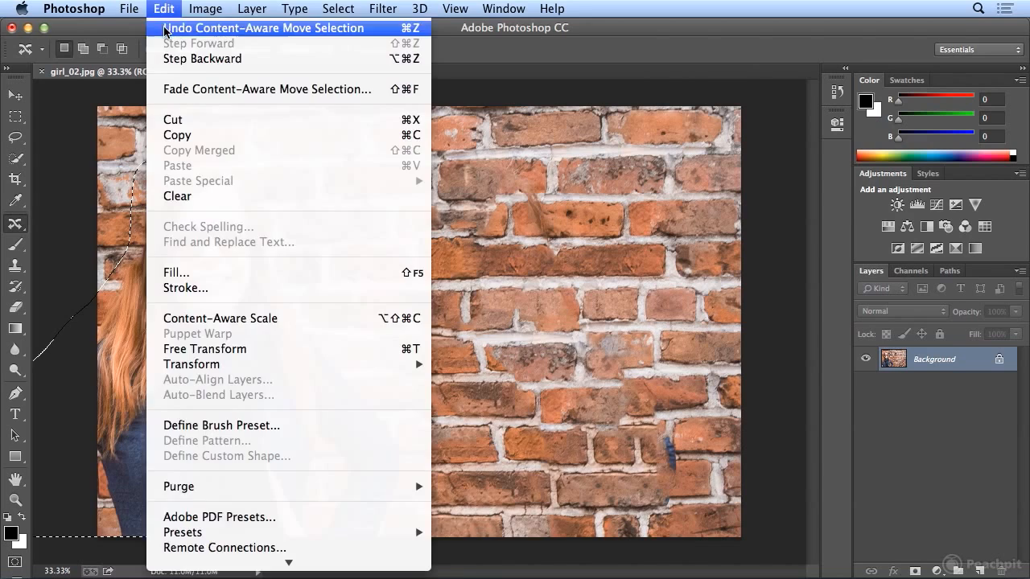
pyautogui.click(165, 27)
# Try the leftward content-aware move of the woman with adaptation set to Very Strict, and undo it
pyautogui.click(312, 50)
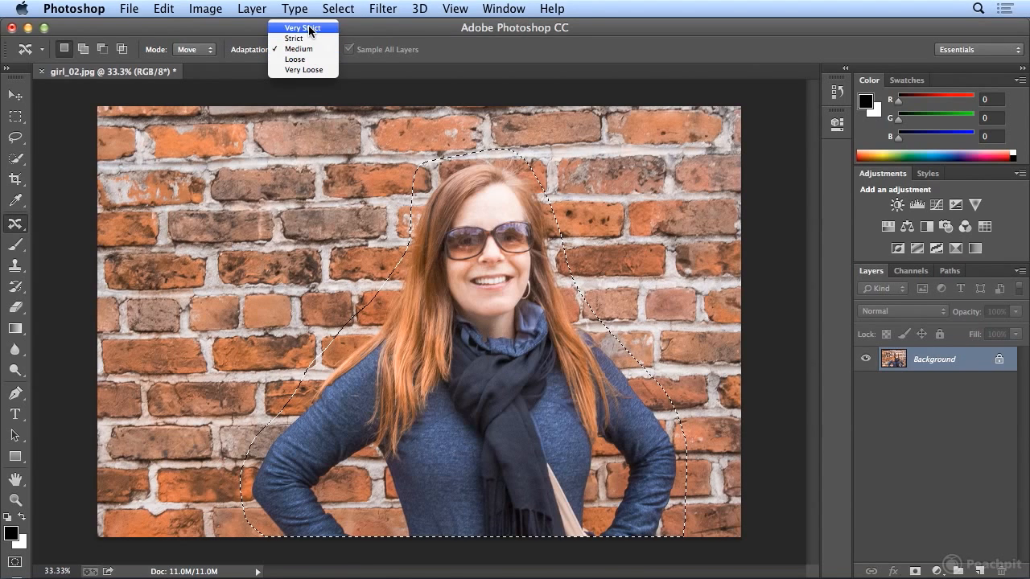
pyautogui.click(309, 29)
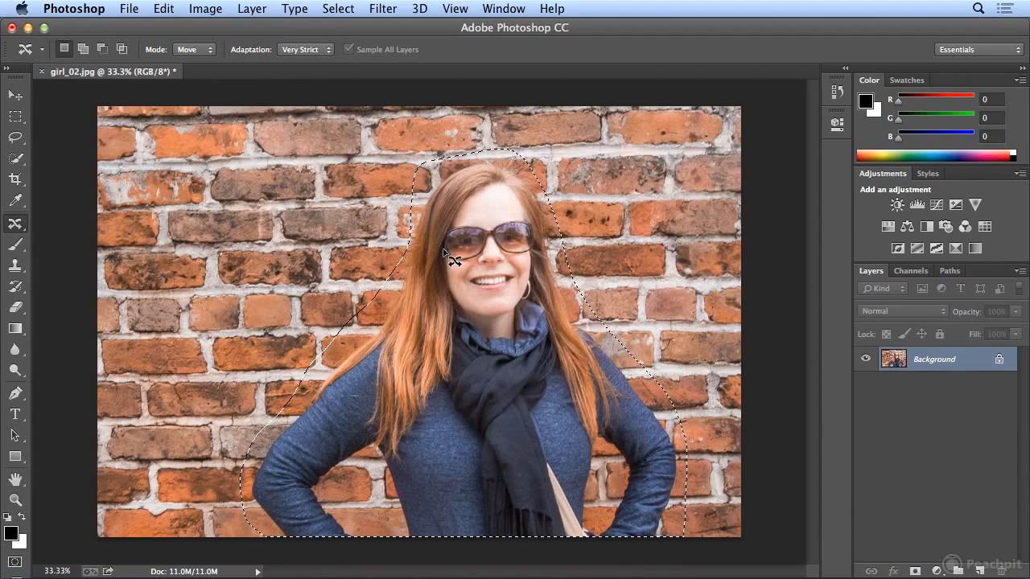
pyautogui.moveTo(512, 290); pyautogui.dragTo(234, 289)
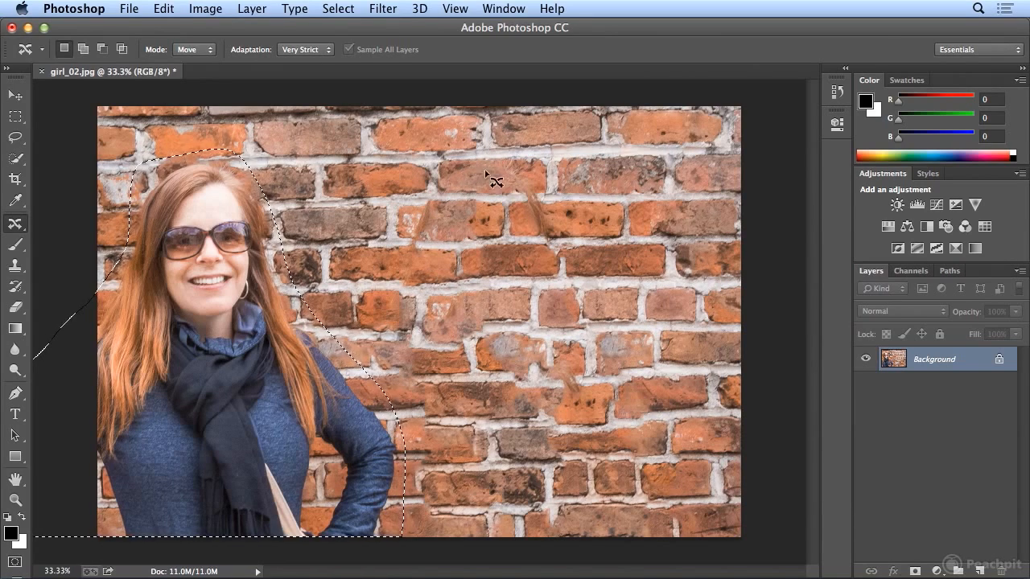
pyautogui.click(163, 8)
pyautogui.click(166, 26)
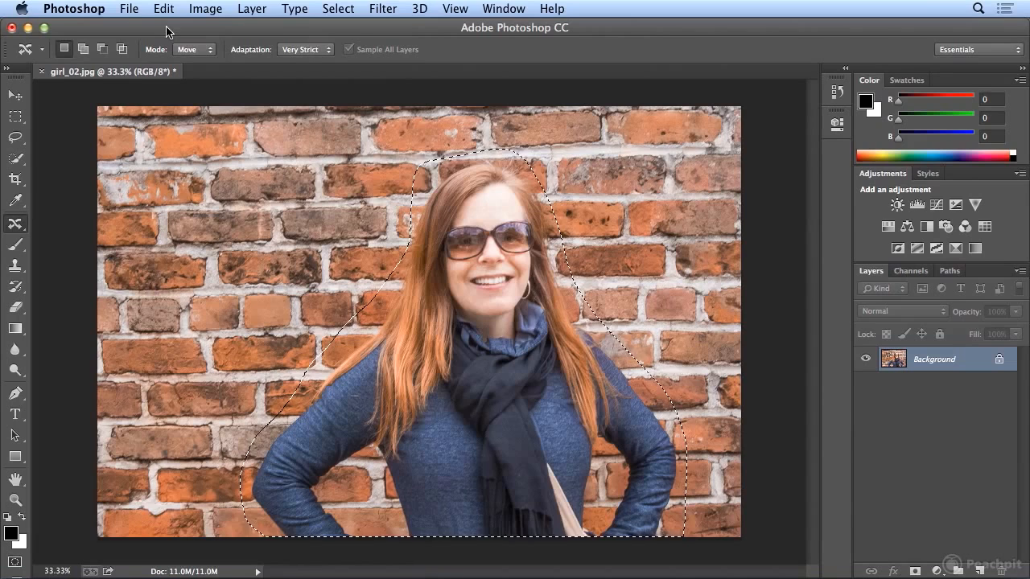
# Try the leftward content-aware move of the woman with adaptation set to Very Loose, and undo it
pyautogui.click(290, 50)
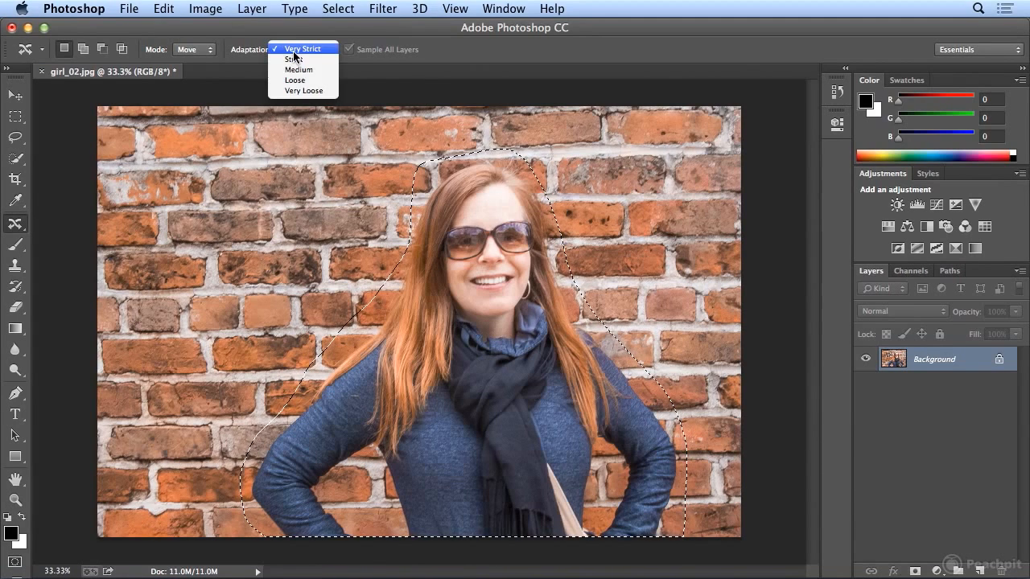
pyautogui.click(310, 91)
pyautogui.moveTo(499, 277); pyautogui.dragTo(223, 279)
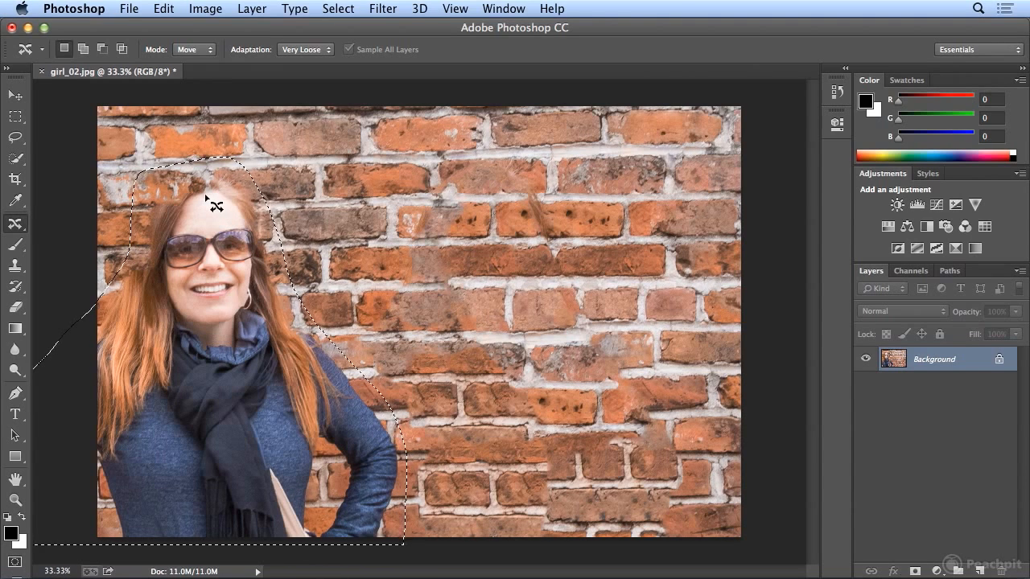
pyautogui.click(172, 9)
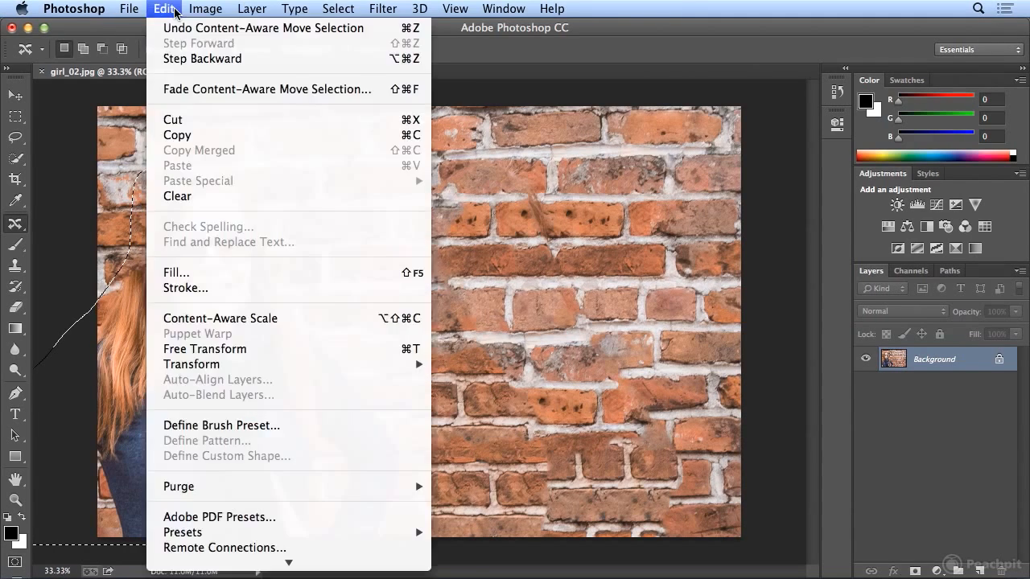
pyautogui.click(174, 29)
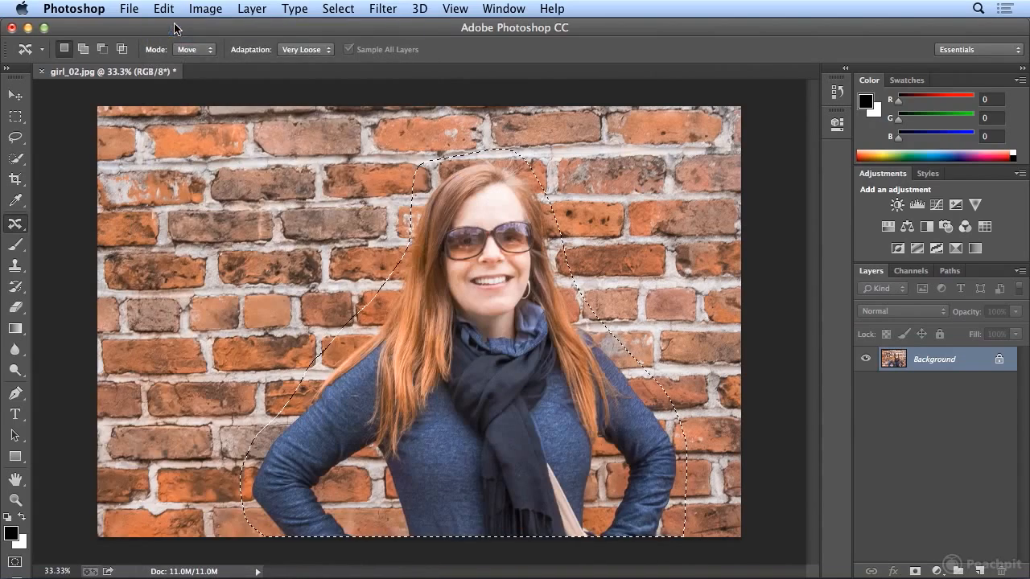
# Set the adaptation to Strict and move the selected woman to the left side of the photo
pyautogui.click(328, 49)
pyautogui.click(335, 24)
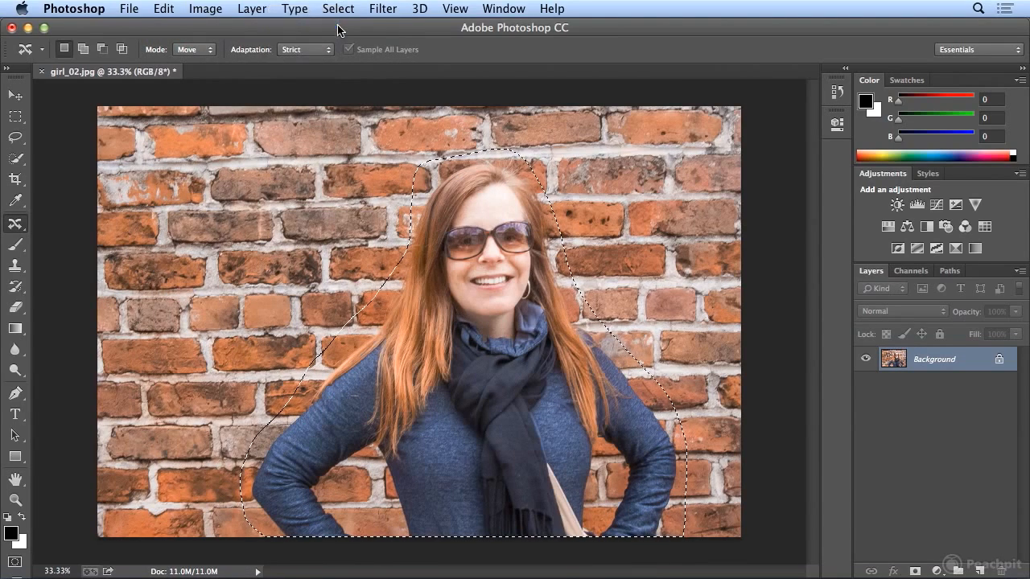
pyautogui.moveTo(540, 352); pyautogui.dragTo(272, 349)
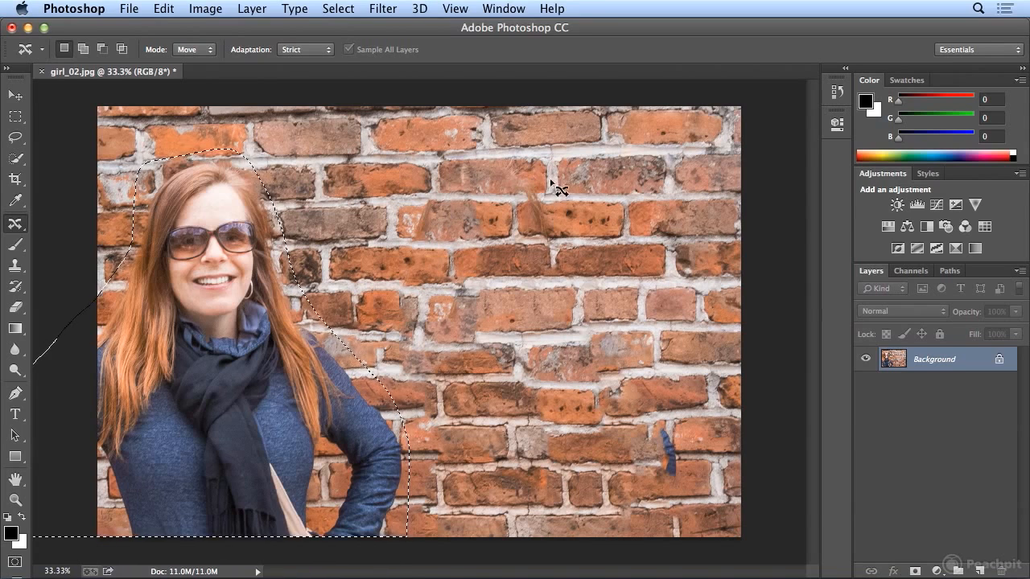
# Clear the selection and set up the Spot Healing Brush with a 99 px brush size
pyautogui.click(14, 224)
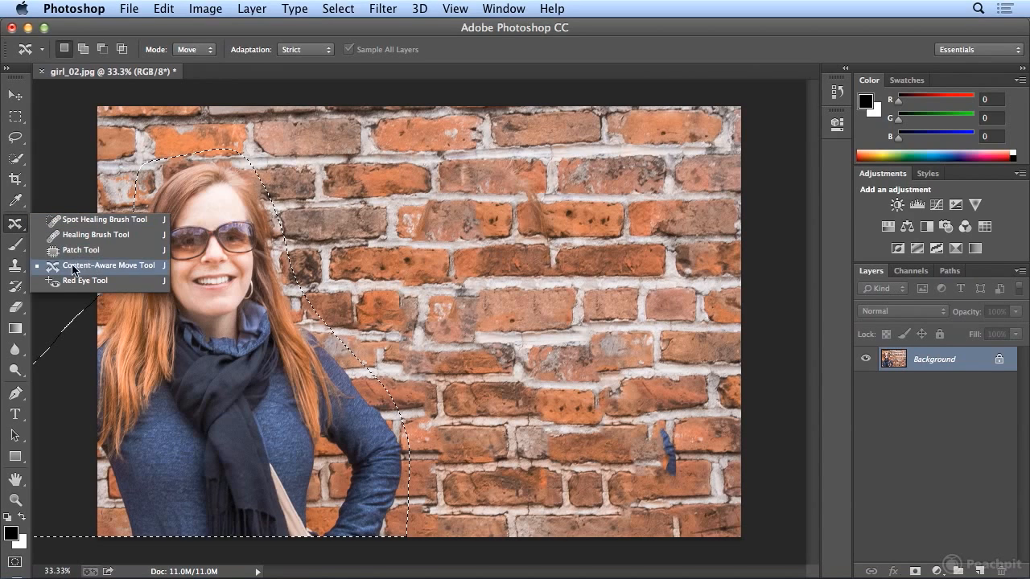
pyautogui.click(96, 223)
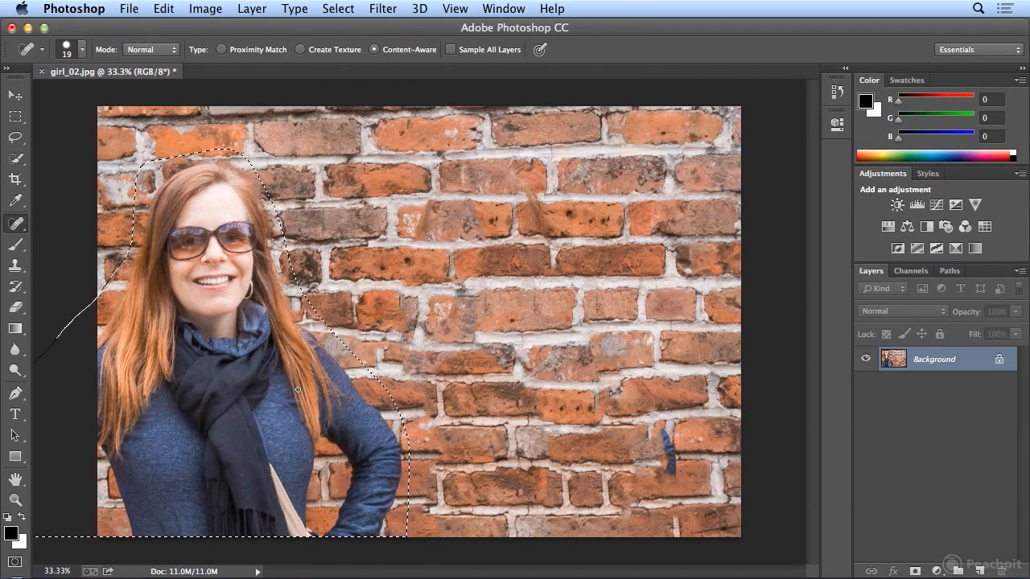
pyautogui.click(338, 9)
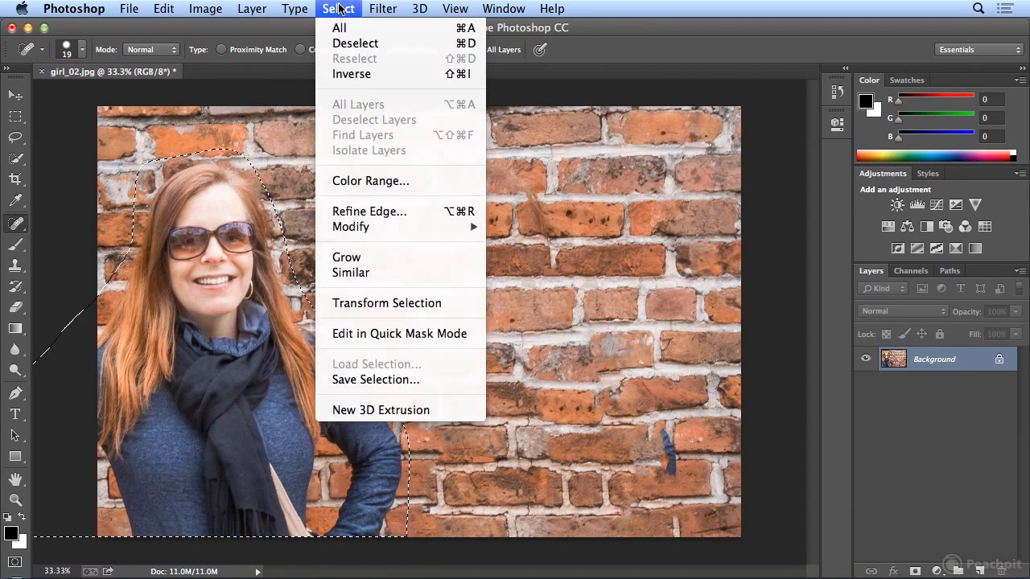
pyautogui.click(347, 43)
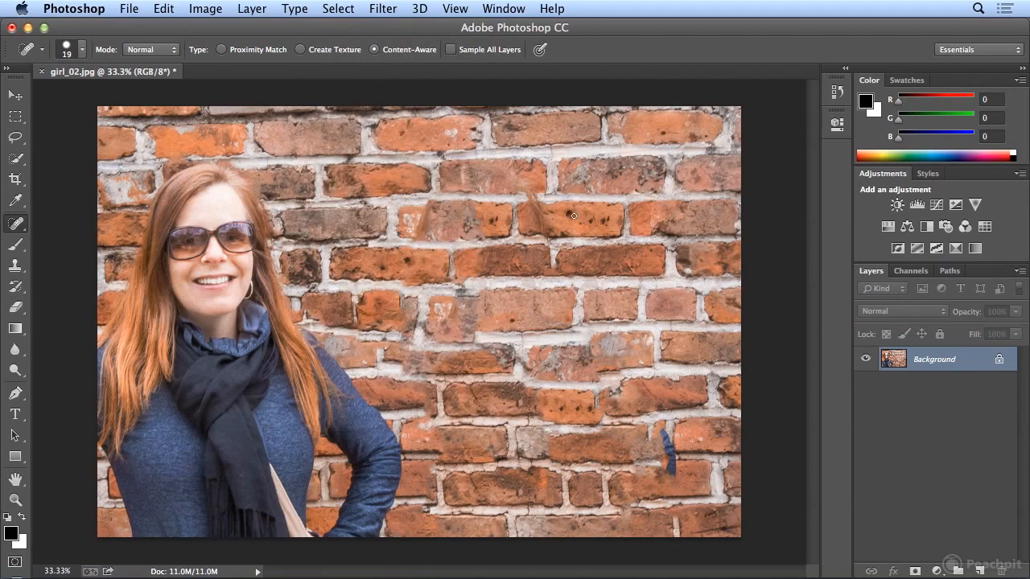
pyautogui.click(83, 50)
pyautogui.moveTo(43, 94); pyautogui.dragTo(103, 94)
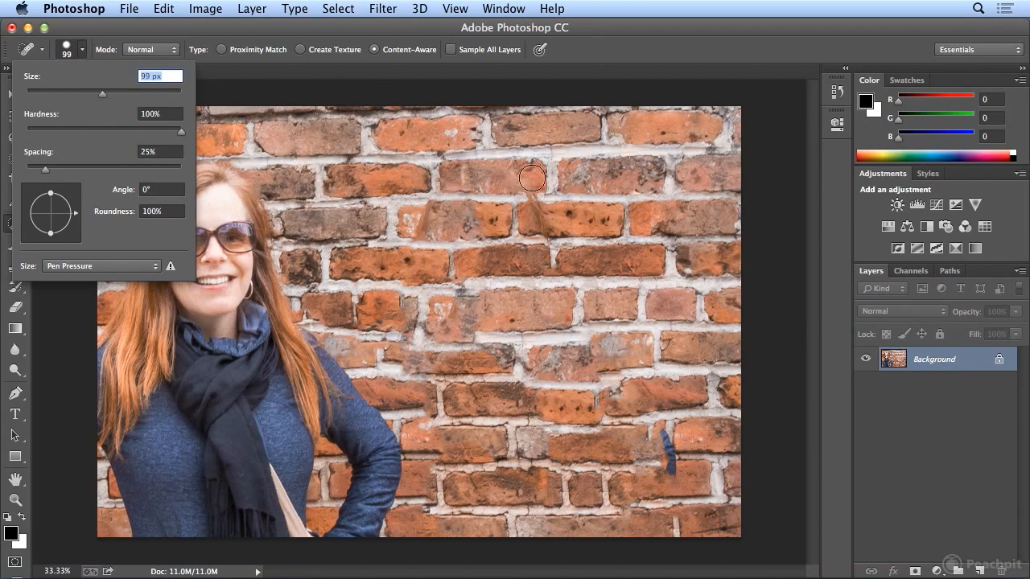
# Paint over the two leftover hair strands, the blue sleeve fragment and the bricks around it to heal the wall
pyautogui.moveTo(504, 167); pyautogui.dragTo(552, 259)
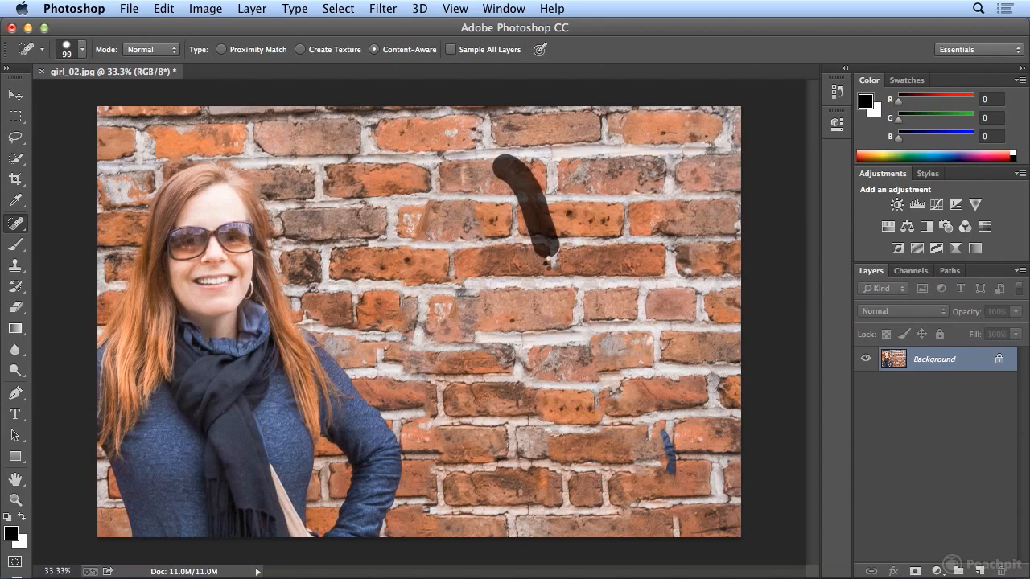
pyautogui.moveTo(439, 181); pyautogui.dragTo(408, 242)
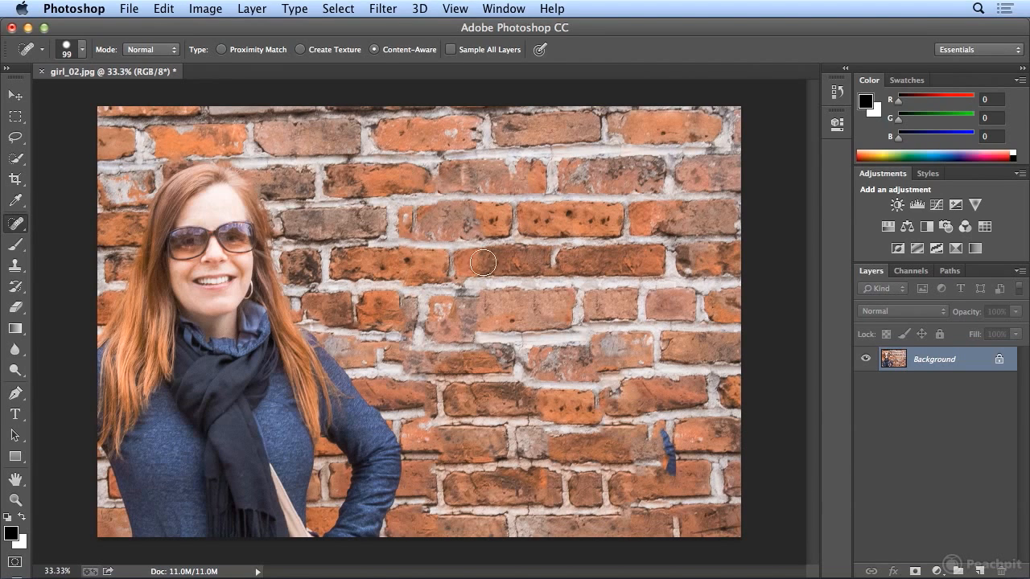
pyautogui.moveTo(655, 434); pyautogui.dragTo(668, 490)
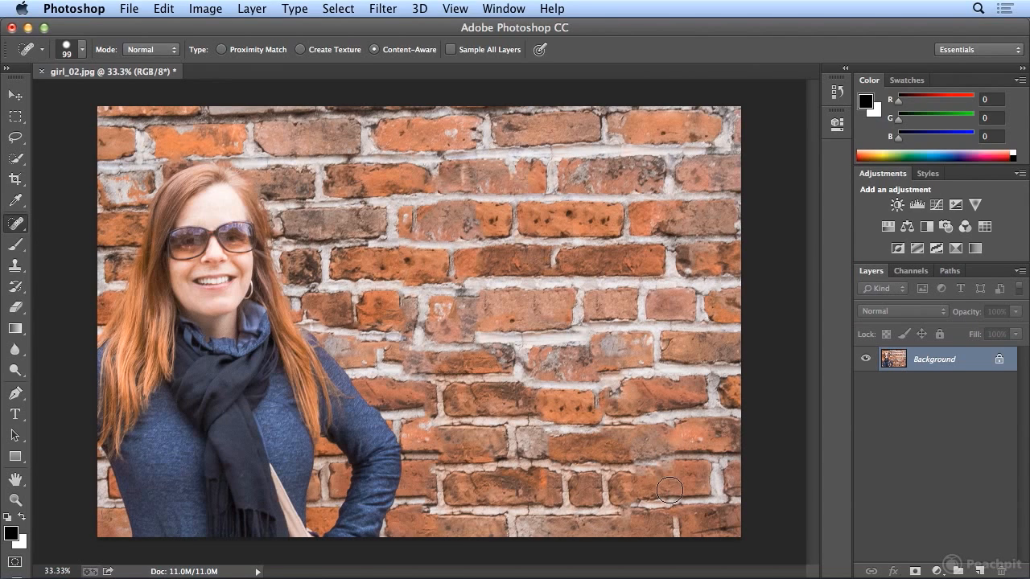
pyautogui.moveTo(638, 453); pyautogui.dragTo(698, 448)
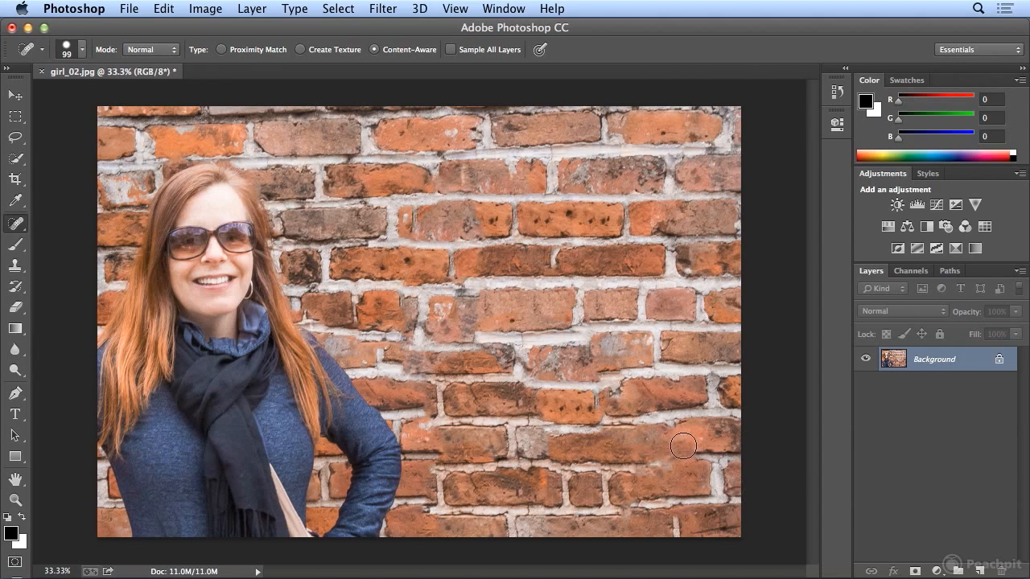
pyautogui.moveTo(669, 499)
pyautogui.mouseDown()
pyautogui.moveTo(665, 418)
pyautogui.moveTo(628, 427)
pyautogui.moveTo(694, 420)
pyautogui.mouseUp()
pyautogui.moveTo(648, 472)
pyautogui.mouseDown()
pyautogui.moveTo(725, 465)
pyautogui.moveTo(728, 491)
pyautogui.mouseUp()
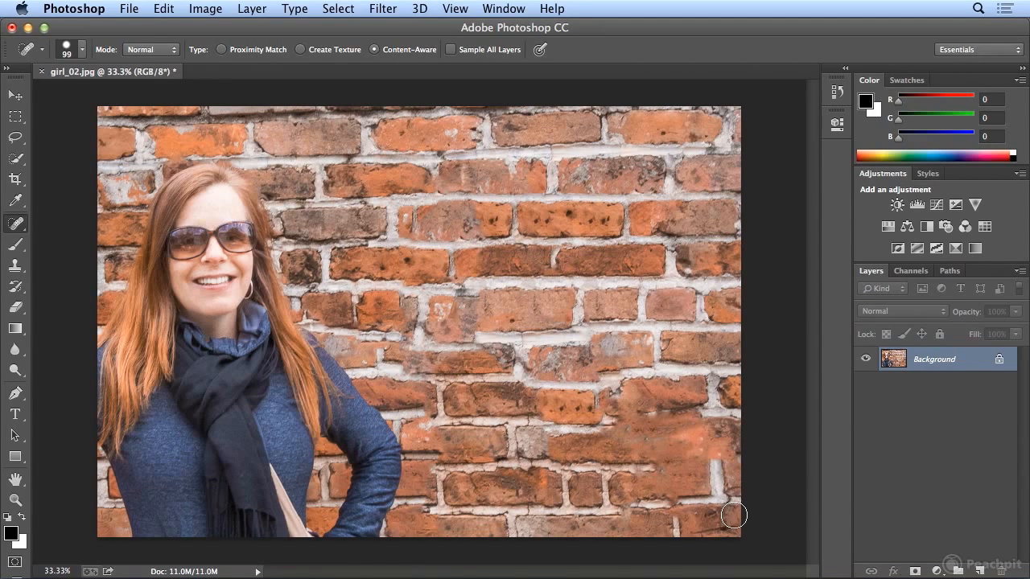
# Step back through the last five healing strokes on the brick wall, to before the blue sleeve fragment was healed
pyautogui.click(164, 8)
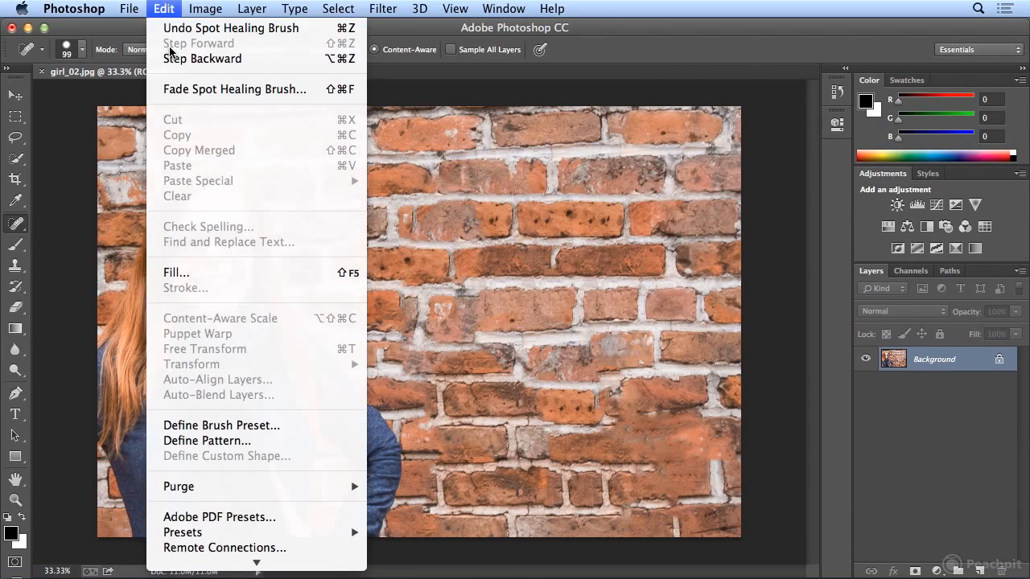
pyautogui.click(173, 59)
pyautogui.click(164, 8)
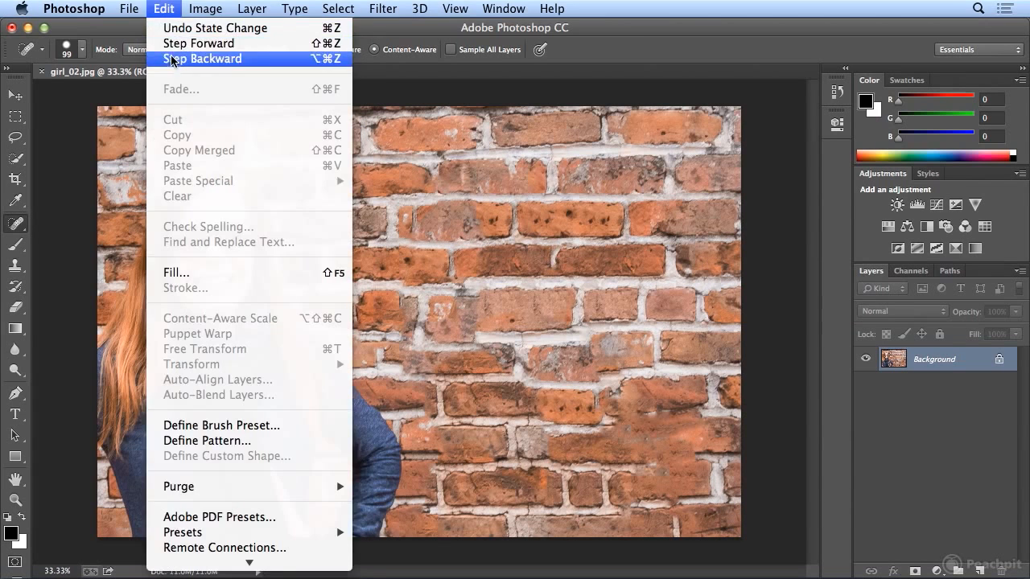
pyautogui.click(173, 58)
pyautogui.click(164, 8)
pyautogui.click(175, 58)
pyautogui.click(164, 8)
pyautogui.click(167, 58)
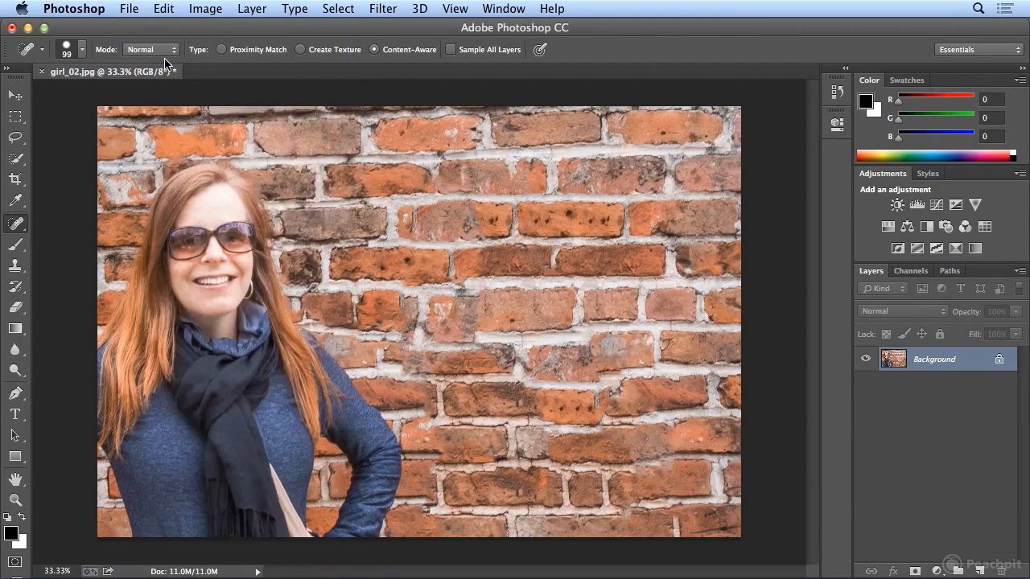
pyautogui.click(164, 8)
pyautogui.click(166, 59)
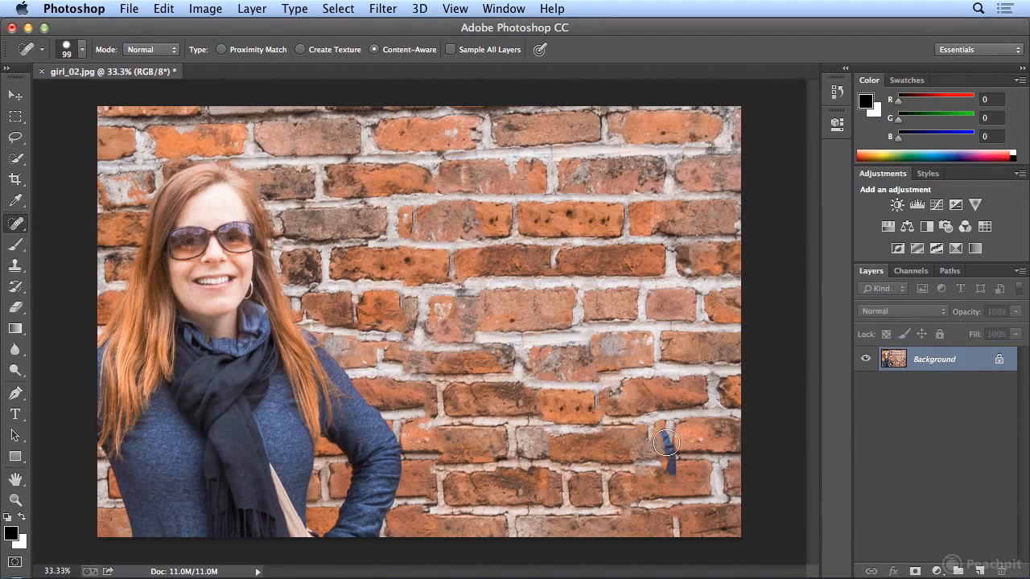
# Try healing the blue sleeve fragment with short Spot Healing Brush strokes from different starting points, undoing each attempt
pyautogui.moveTo(666, 432); pyautogui.dragTo(668, 459)
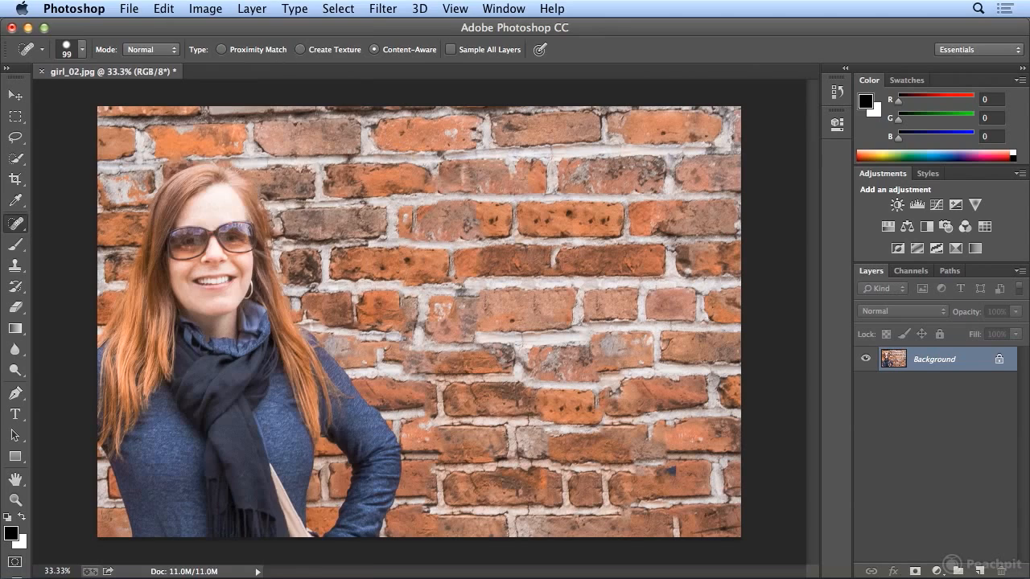
pyautogui.click(164, 8)
pyautogui.click(231, 28)
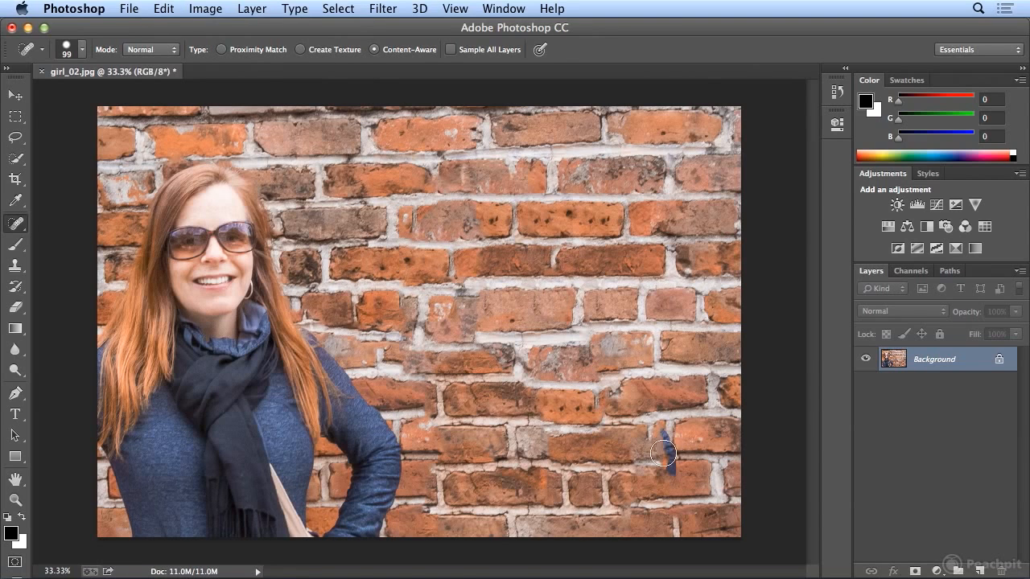
pyautogui.moveTo(668, 453); pyautogui.dragTo(669, 419)
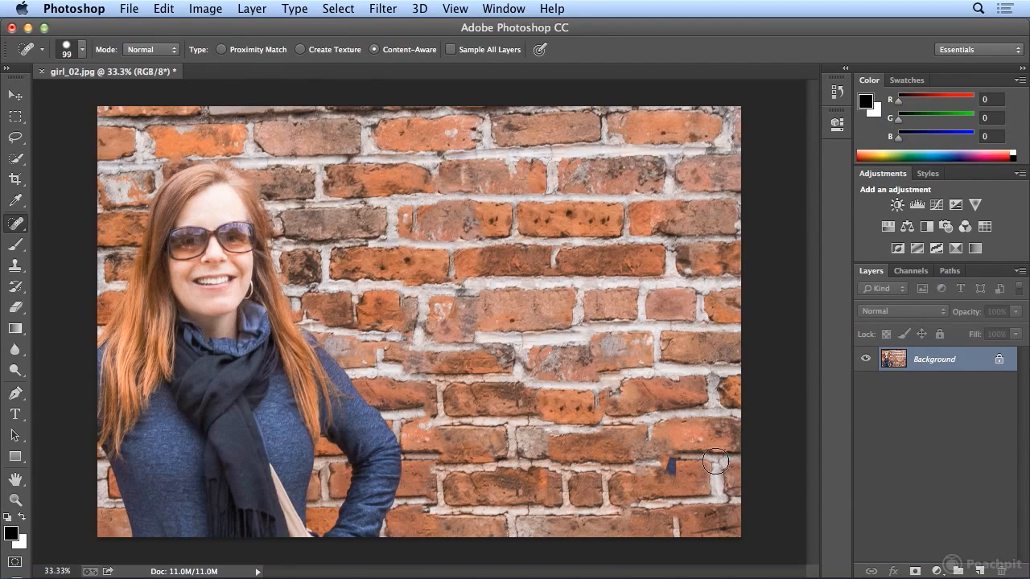
pyautogui.click(164, 8)
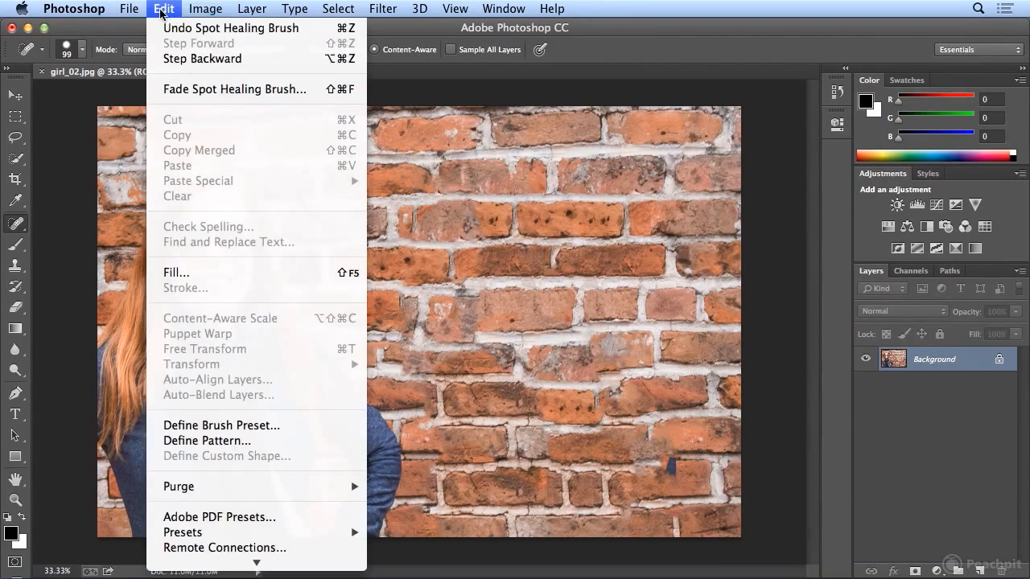
pyautogui.click(162, 59)
pyautogui.moveTo(676, 447); pyautogui.dragTo(668, 447)
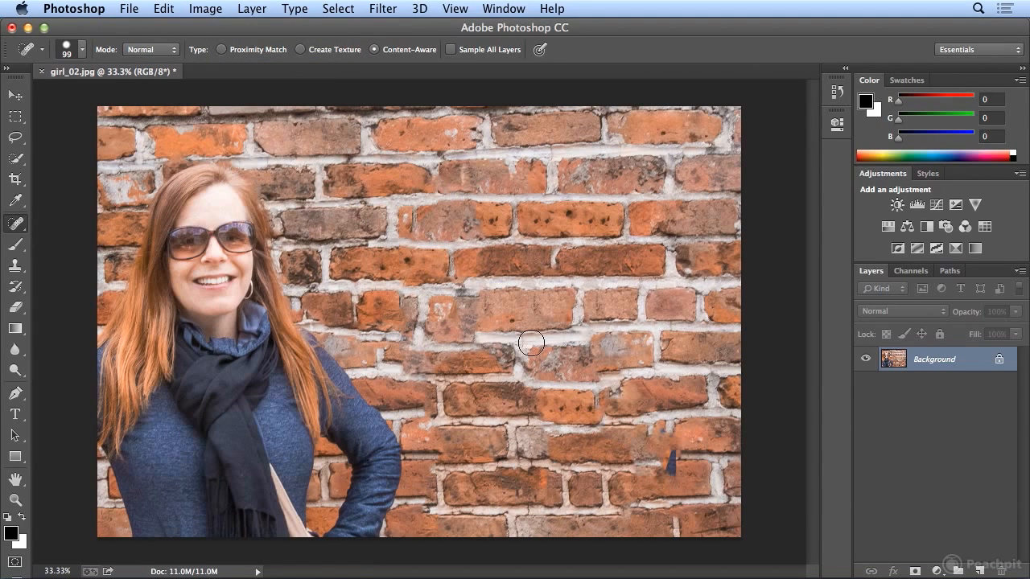
pyautogui.press('super+z')
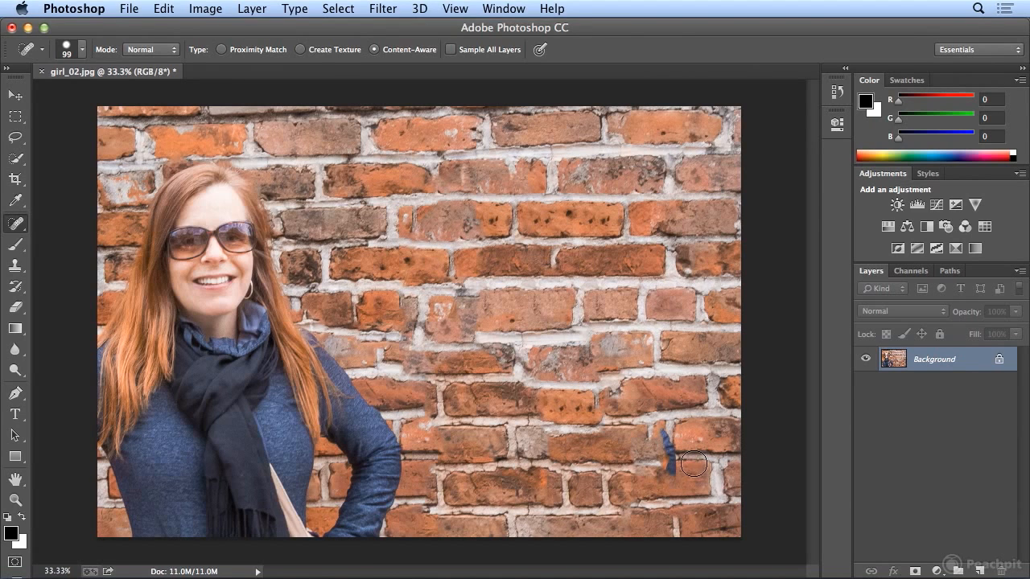
# Set the Spot Healing Brush size to 123 px and paint over the blue sleeve fragment and the dark brick at the photo's right edge
pyautogui.click(82, 49)
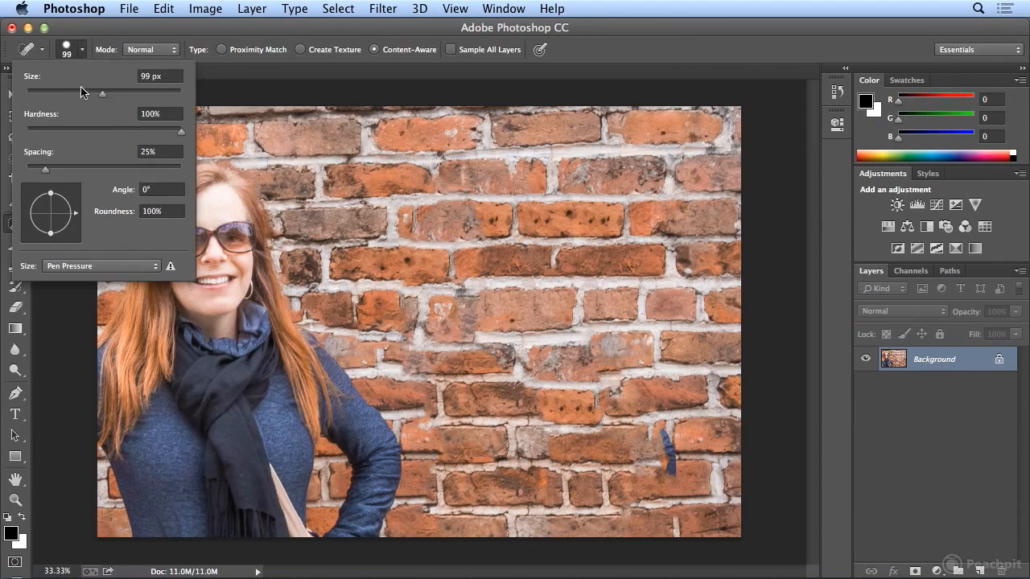
pyautogui.moveTo(102, 94); pyautogui.dragTo(112, 96)
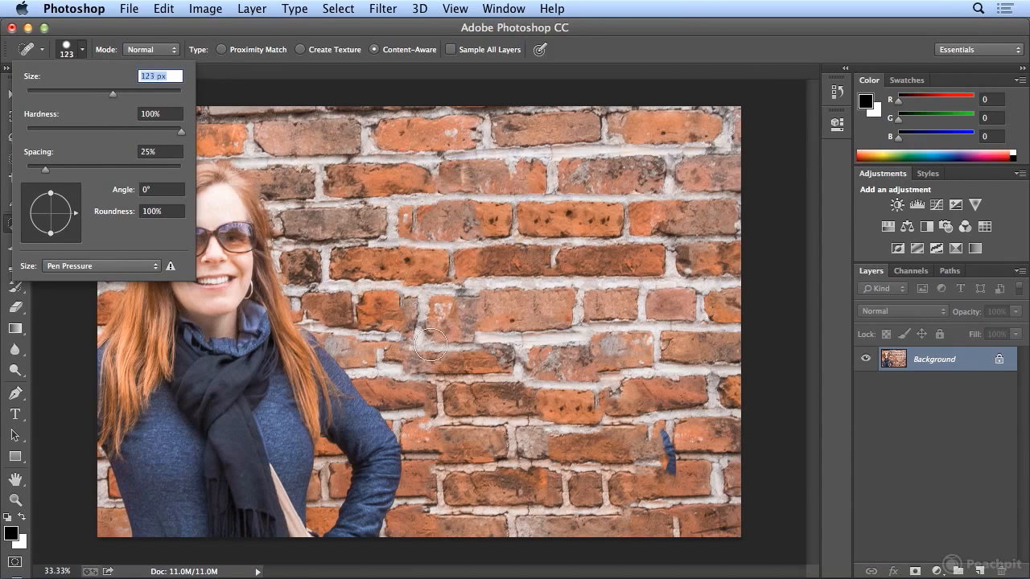
pyautogui.moveTo(699, 467)
pyautogui.mouseDown()
pyautogui.moveTo(648, 467)
pyautogui.moveTo(658, 467)
pyautogui.moveTo(668, 427)
pyautogui.moveTo(666, 454)
pyautogui.mouseUp()
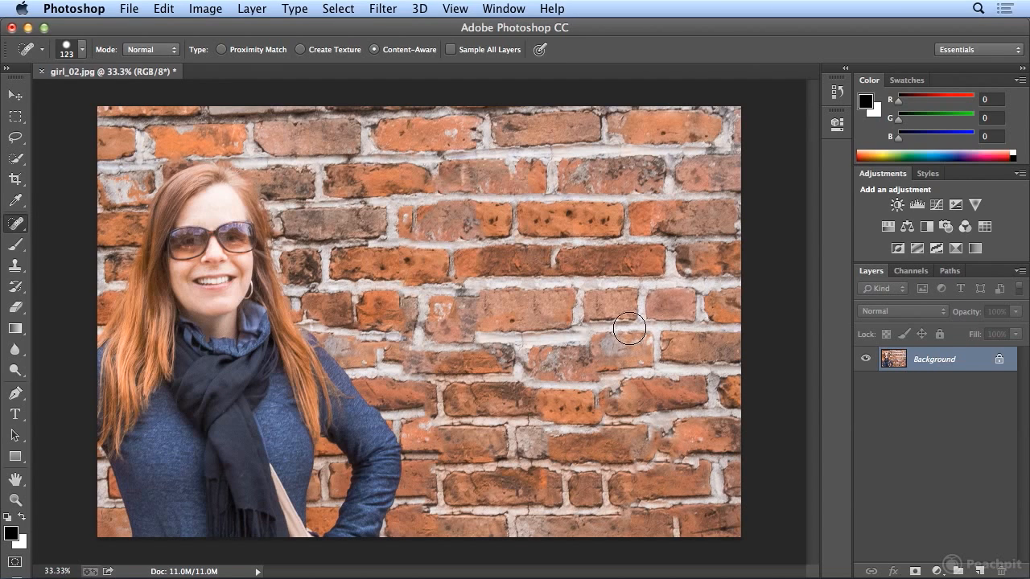
pyautogui.moveTo(692, 256); pyautogui.dragTo(728, 259)
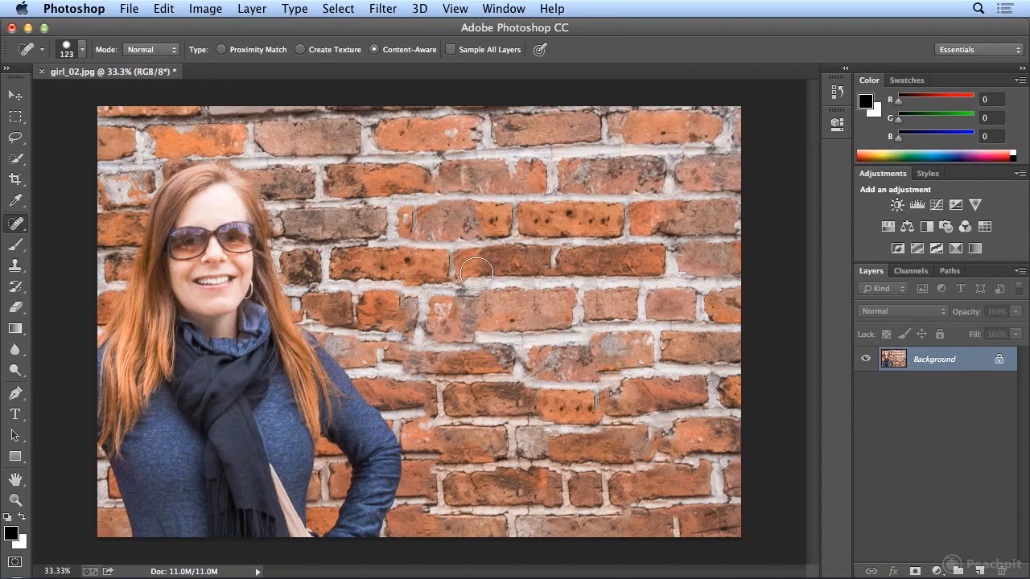
pyautogui.click(16, 223)
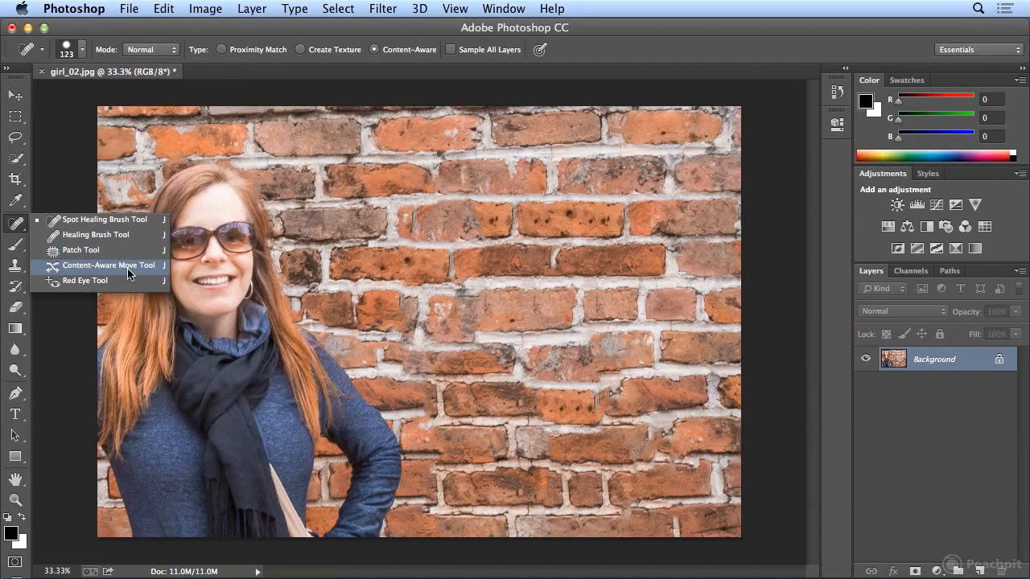
pyautogui.click(15, 225)
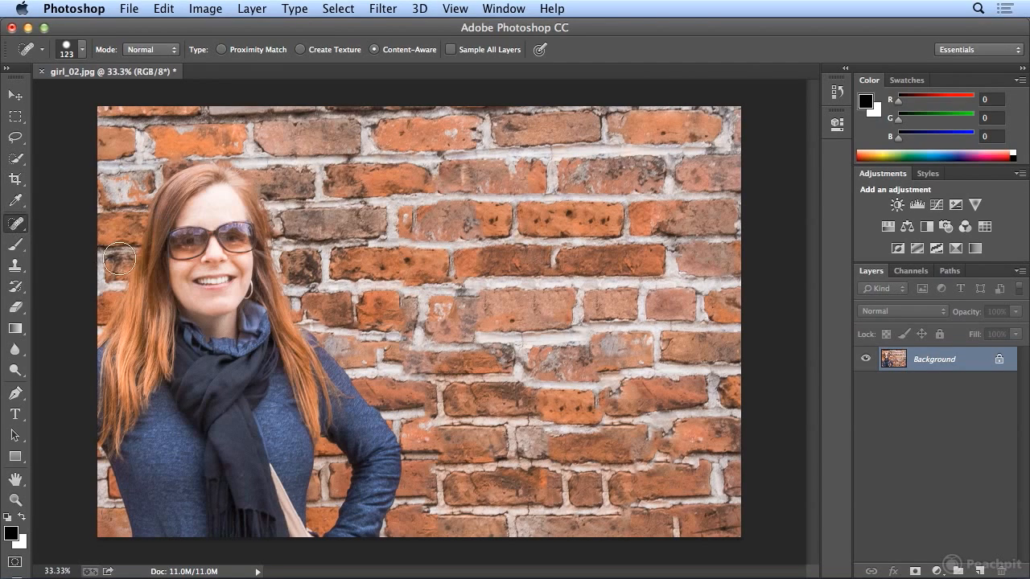